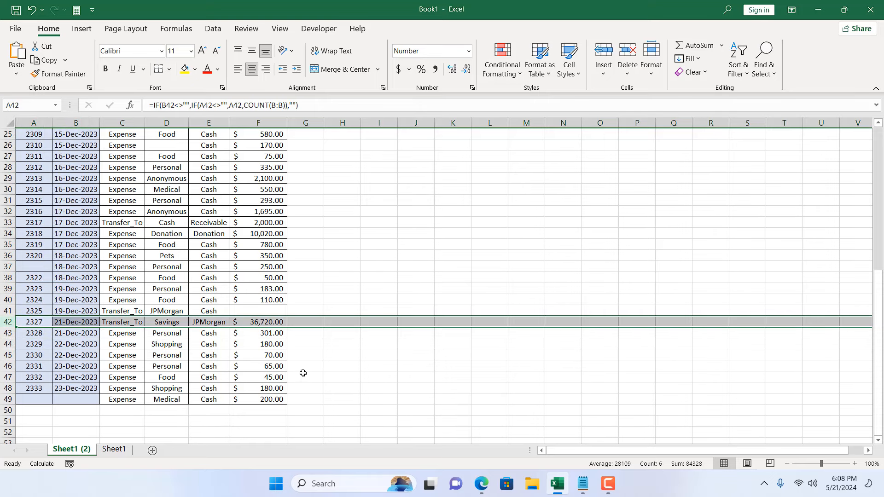
Step: Open the Visual Basic editor and insert a new module into the Book1 project
{"action": "left_click", "coordinate": [303, 374]}
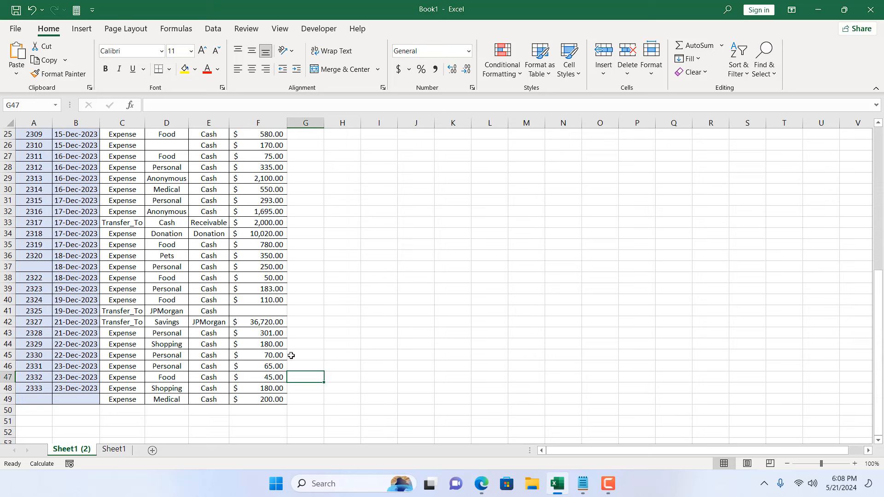
{"action": "left_click", "coordinate": [320, 29]}
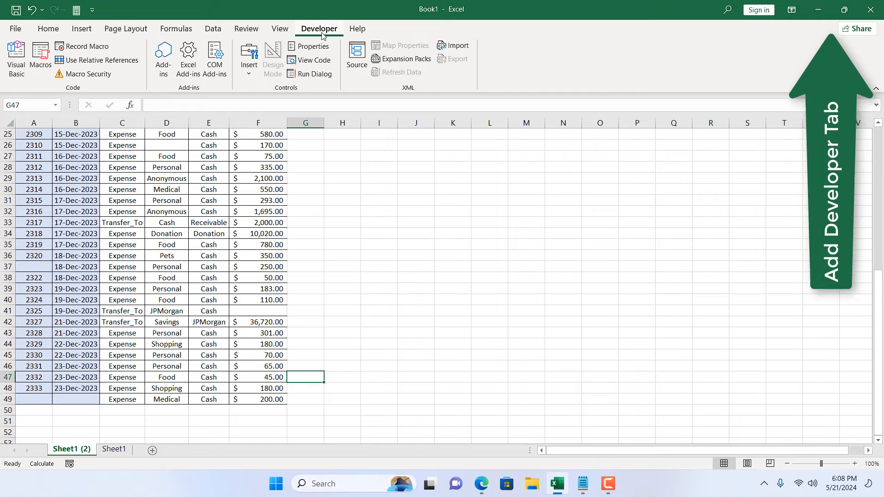
{"action": "left_click", "coordinate": [16, 58]}
{"action": "left_click", "coordinate": [81, 25]}
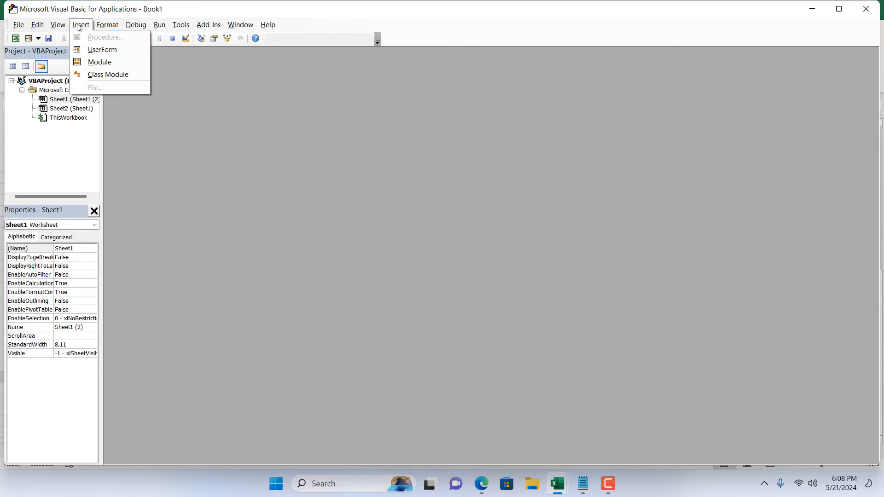
{"action": "left_click", "coordinate": [108, 64]}
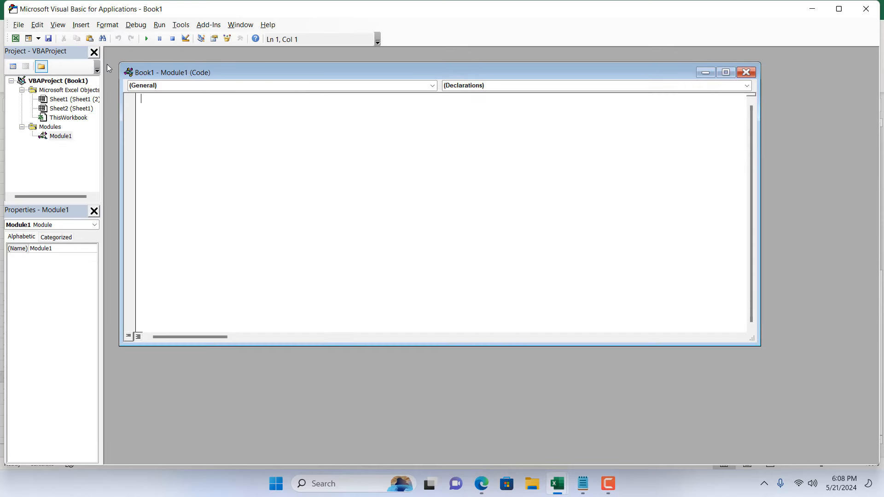
Step: Paste the copied DeleteBasedOnBlank macro code into the new module, close its code window and return to the worksheet
{"action": "key", "text": "ctrl+v"}
{"action": "scroll", "coordinate": [449, 251], "scroll_direction": "up", "scroll_amount": 3}
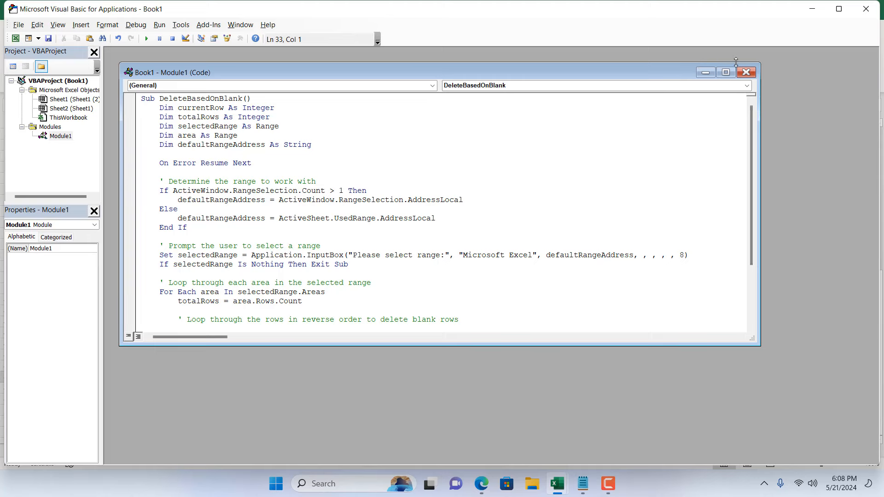
{"action": "left_click", "coordinate": [746, 72]}
{"action": "key", "text": "alt+F11"}
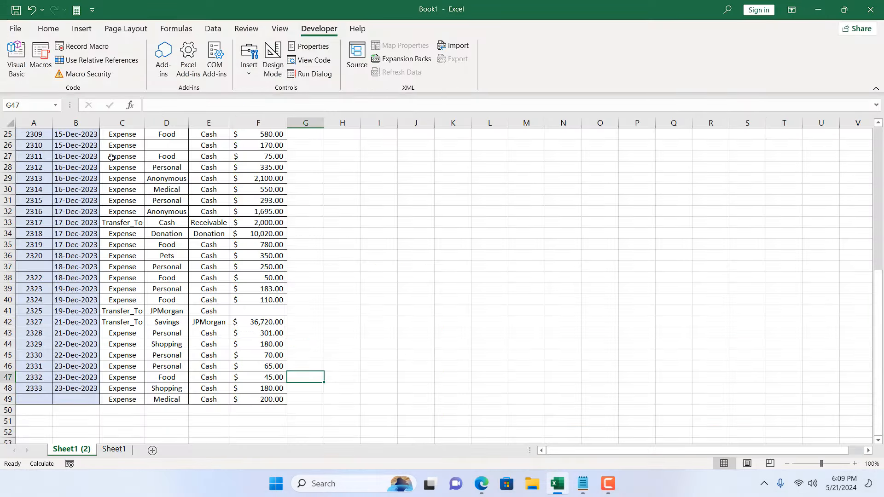
Step: Save the workbook to the Desktop as the Excel Macro-Enabled Workbook Book1.xlsm, replacing the existing file
{"action": "left_click", "coordinate": [9, 33]}
{"action": "left_click", "coordinate": [48, 182]}
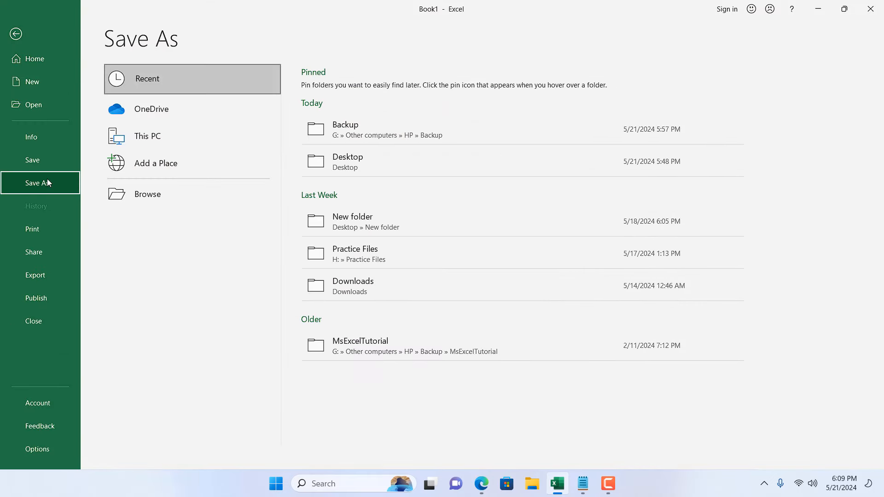
{"action": "left_click", "coordinate": [374, 153]}
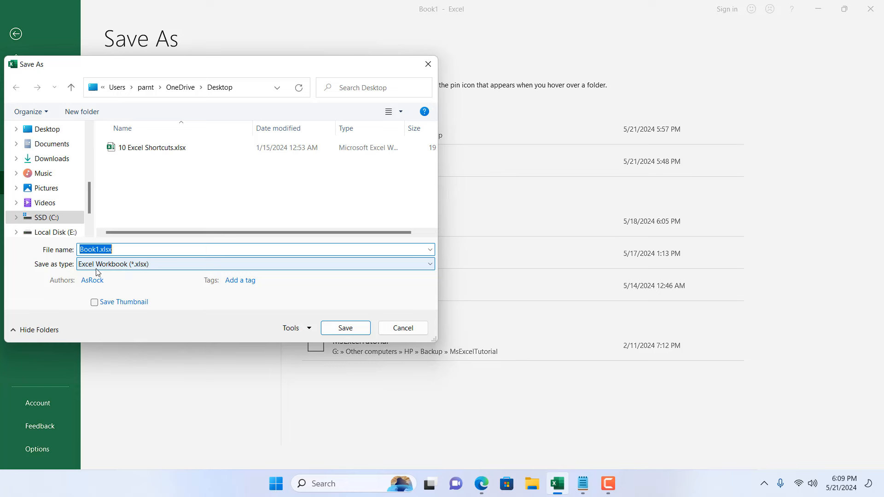
{"action": "left_click", "coordinate": [132, 264]}
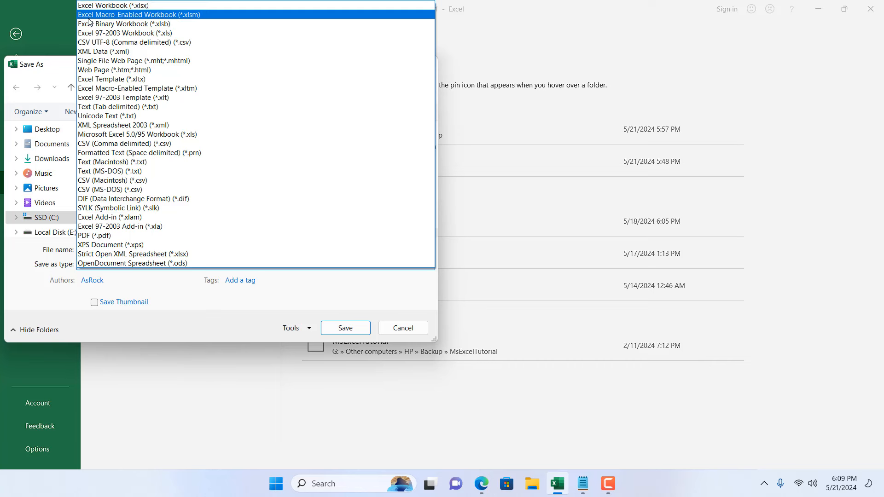
{"action": "left_click", "coordinate": [160, 15]}
{"action": "left_click", "coordinate": [352, 331]}
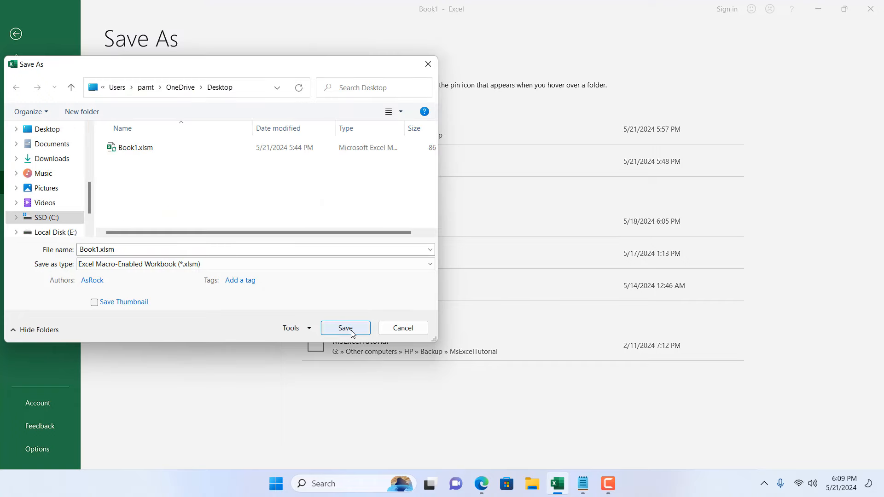
{"action": "left_click", "coordinate": [470, 241]}
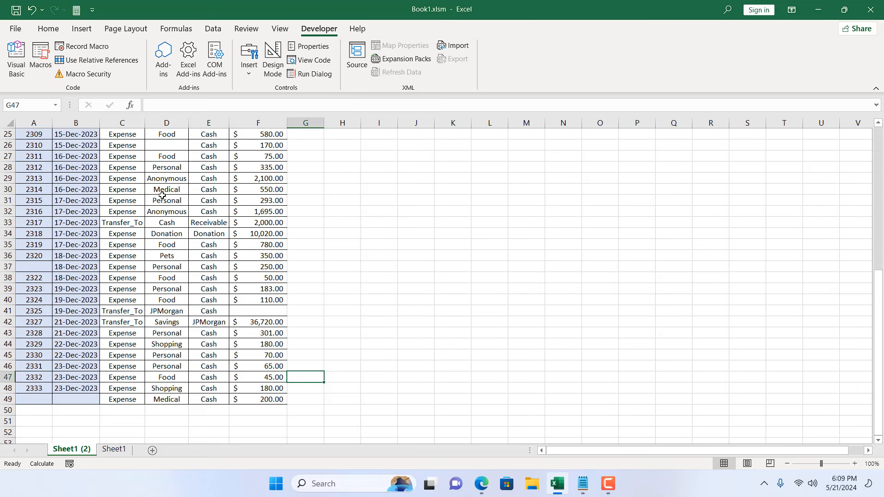
Step: Run the DeleteBasedOnBlank macro on the range A44:F49 to delete its rows containing blank cells
{"action": "left_click", "coordinate": [336, 345]}
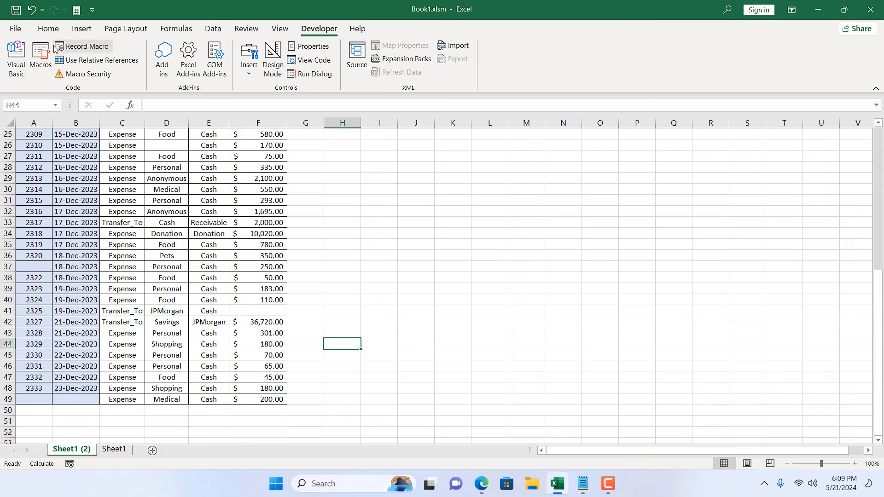
{"action": "left_click", "coordinate": [40, 55]}
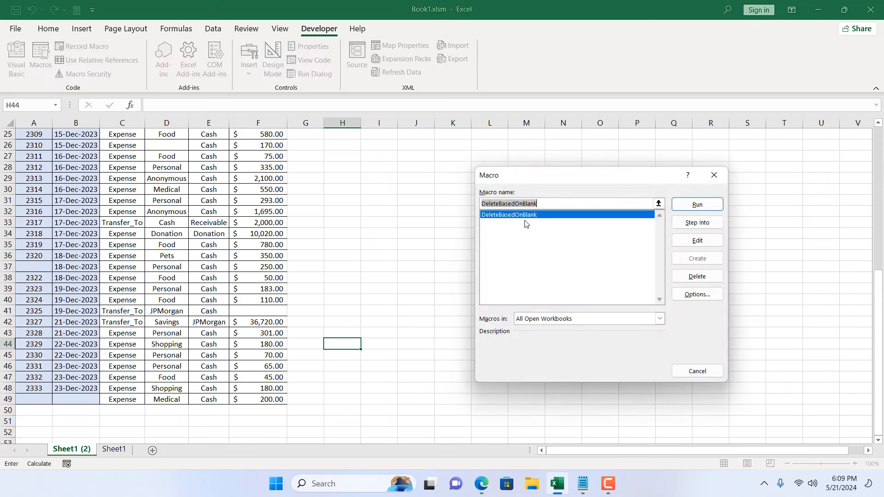
{"action": "left_click", "coordinate": [697, 205]}
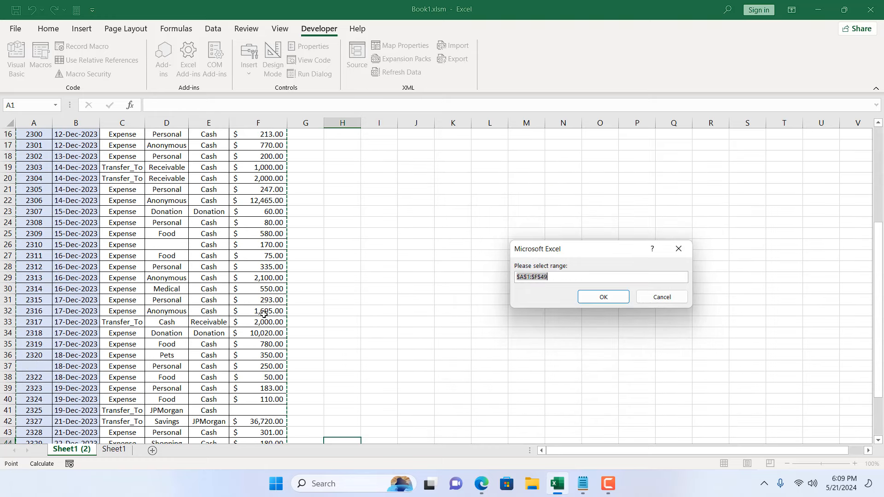
{"action": "scroll", "coordinate": [263, 314], "scroll_direction": "down", "scroll_amount": 6}
{"action": "scroll", "coordinate": [267, 314], "scroll_direction": "up", "scroll_amount": 11}
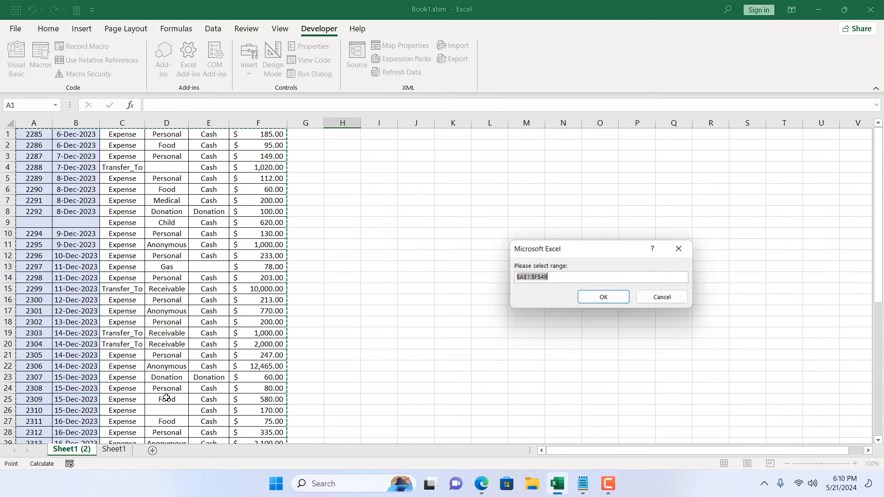
{"action": "scroll", "coordinate": [167, 398], "scroll_direction": "down", "scroll_amount": 11}
{"action": "scroll", "coordinate": [162, 370], "scroll_direction": "up", "scroll_amount": 11}
{"action": "scroll", "coordinate": [201, 286], "scroll_direction": "down", "scroll_amount": 4}
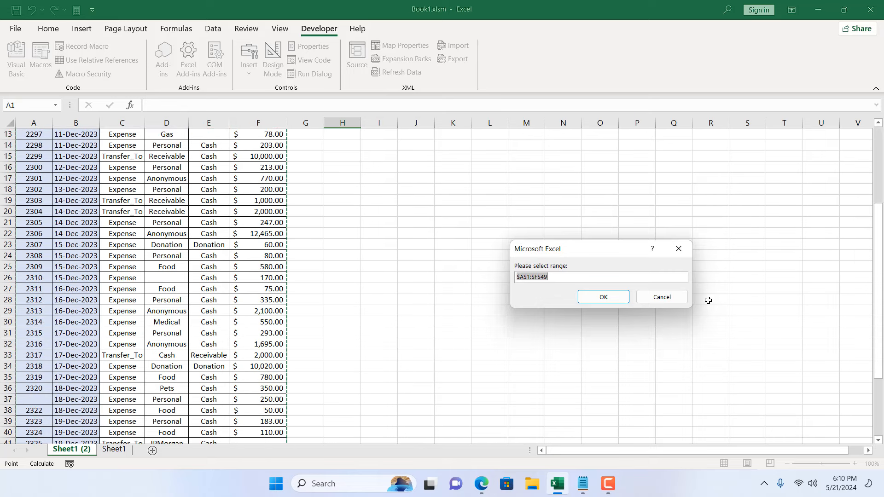
{"action": "scroll", "coordinate": [620, 309], "scroll_direction": "down", "scroll_amount": 4}
{"action": "left_click_drag", "start_coordinate": [18, 344], "coordinate": [254, 402]}
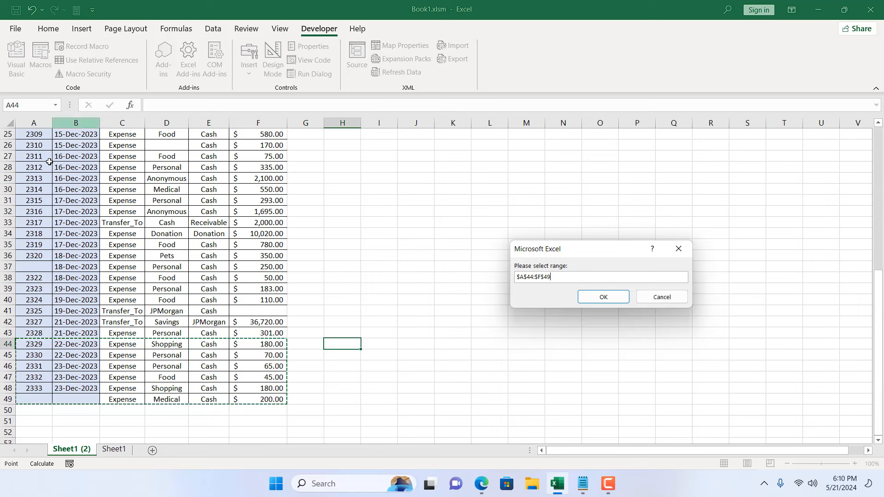
{"action": "left_click", "coordinate": [584, 299]}
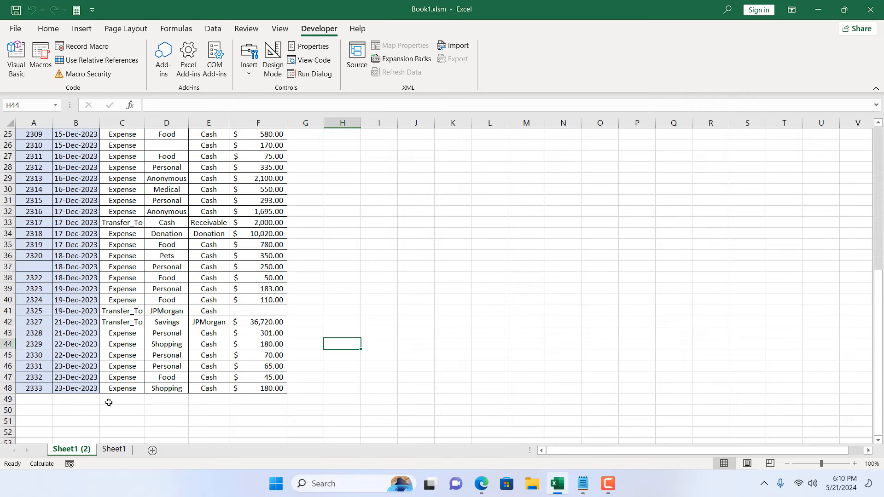
Step: Examine the remaining blank cells in the table, including D26, and the blocks of rows above and below it
{"action": "scroll", "coordinate": [354, 347], "scroll_direction": "up", "scroll_amount": 2}
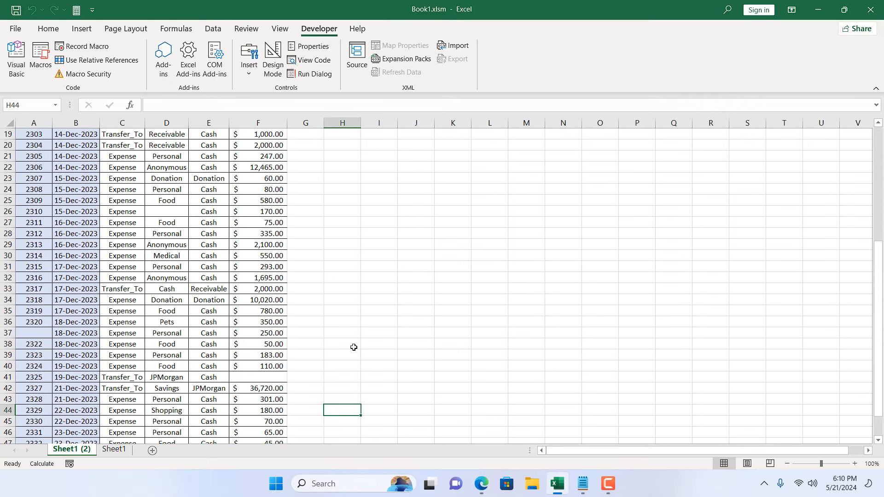
{"action": "left_click", "coordinate": [165, 213]}
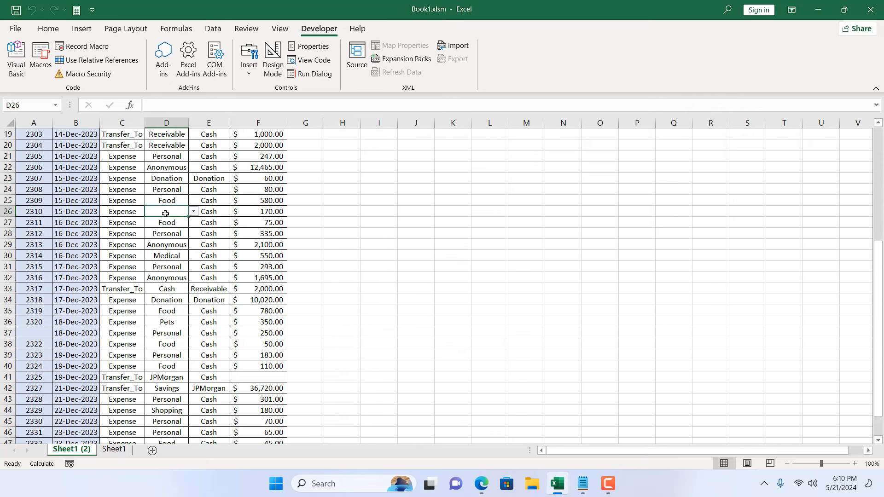
{"action": "scroll", "coordinate": [287, 341], "scroll_direction": "up", "scroll_amount": 6}
{"action": "left_click_drag", "start_coordinate": [33, 244], "coordinate": [248, 118]}
{"action": "scroll", "coordinate": [349, 257], "scroll_direction": "down", "scroll_amount": 5}
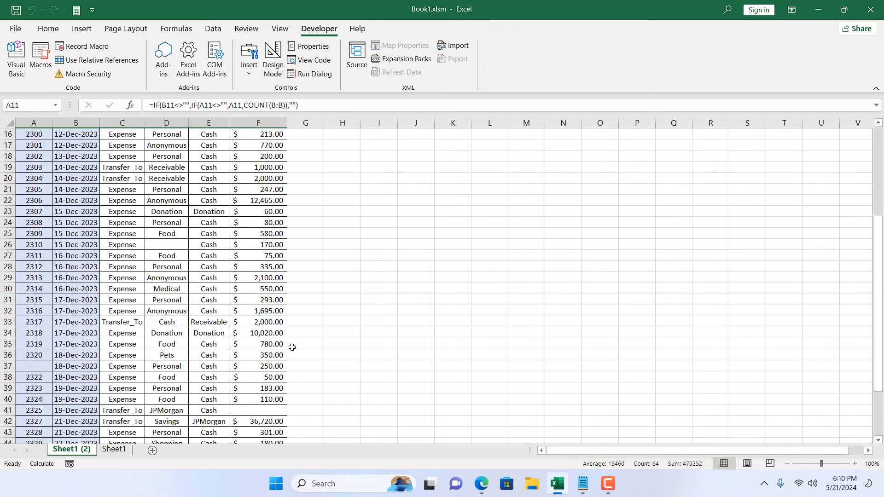
{"action": "left_click_drag", "start_coordinate": [22, 311], "coordinate": [270, 441]}
{"action": "scroll", "coordinate": [276, 438], "scroll_direction": "up", "scroll_amount": 7}
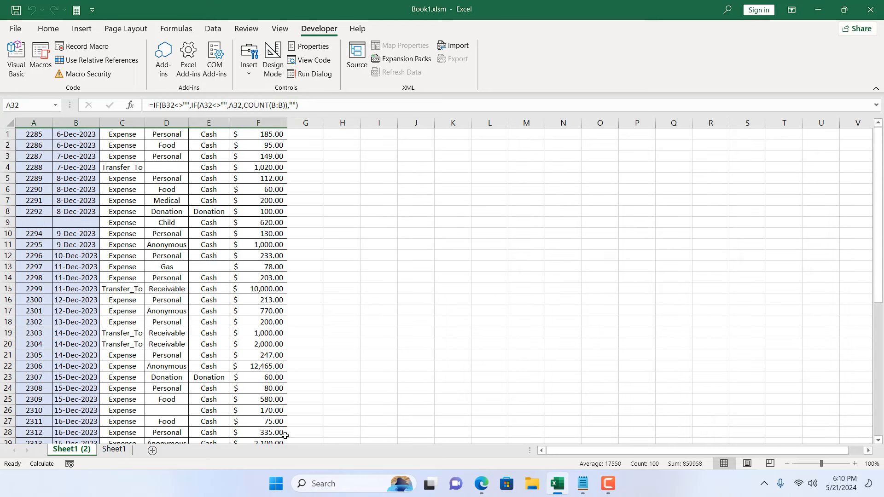
{"action": "scroll", "coordinate": [285, 436], "scroll_direction": "down", "scroll_amount": 10}
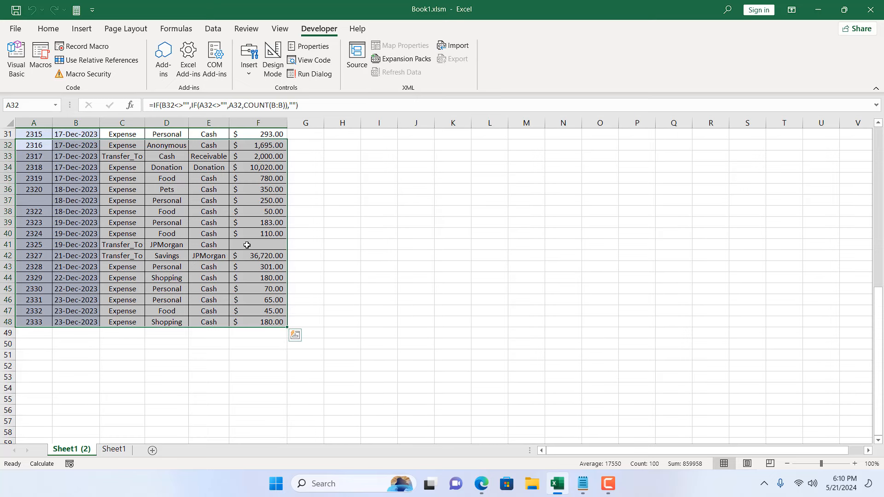
{"action": "scroll", "coordinate": [247, 245], "scroll_direction": "up", "scroll_amount": 10}
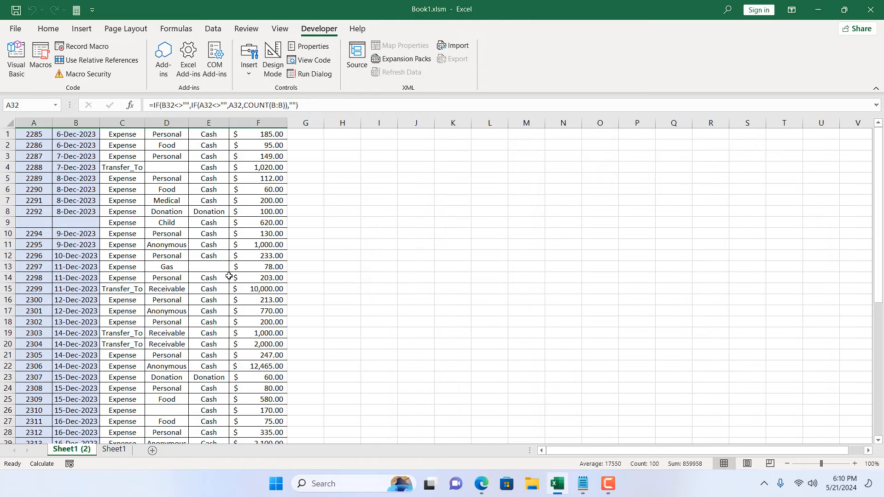
{"action": "scroll", "coordinate": [158, 180], "scroll_direction": "down", "scroll_amount": 2}
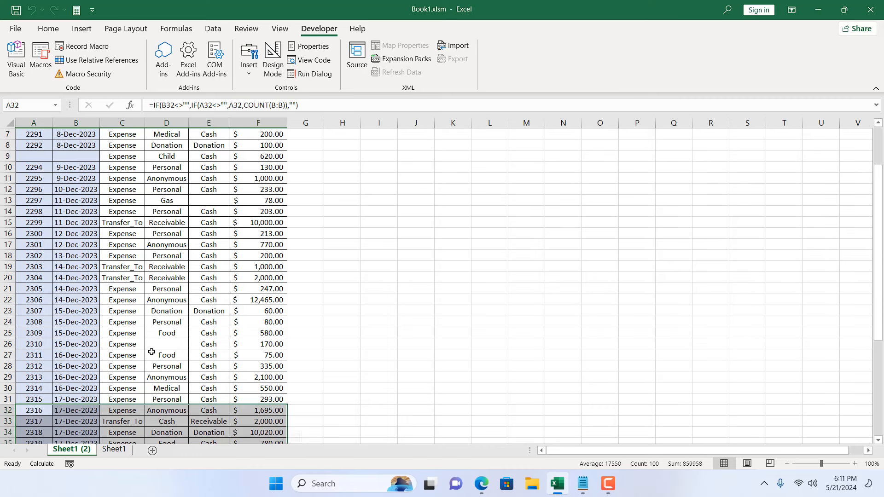
{"action": "scroll", "coordinate": [152, 352], "scroll_direction": "up", "scroll_amount": 2}
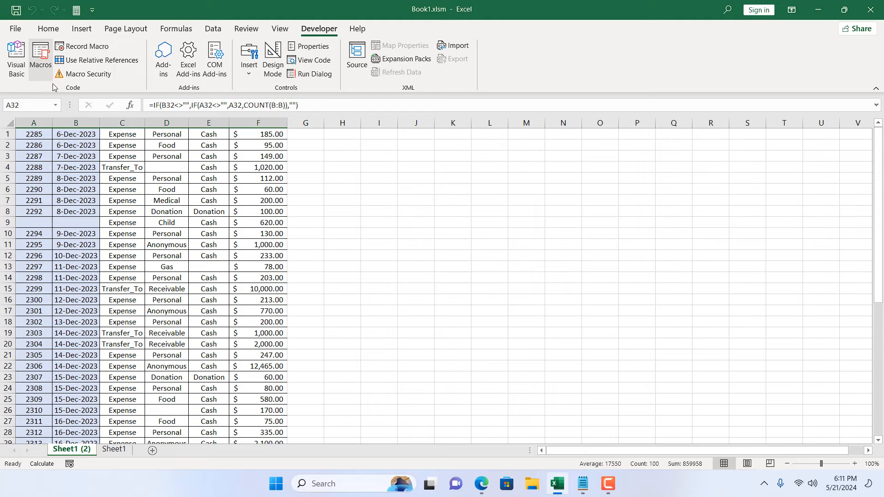
Step: Run the DeleteBasedOnBlank macro on the two separate ranges A1:F14 and A32:F48
{"action": "left_click", "coordinate": [42, 58]}
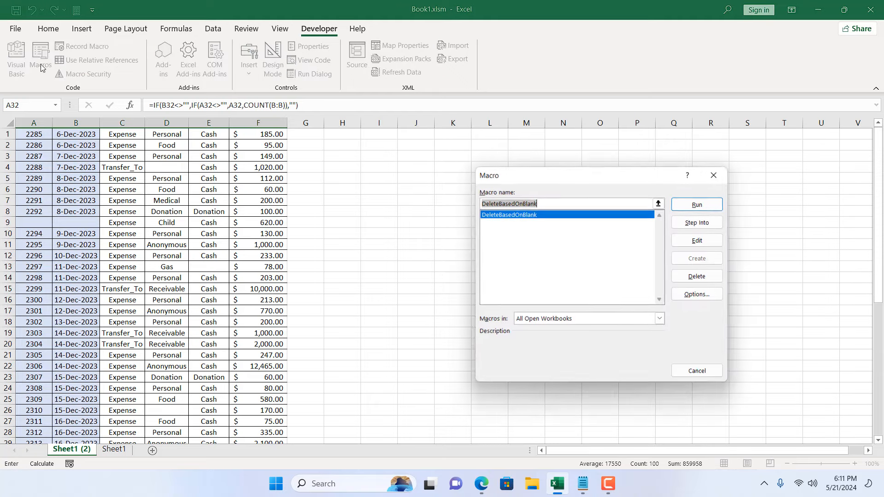
{"action": "left_click", "coordinate": [711, 205]}
{"action": "scroll", "coordinate": [663, 242], "scroll_direction": "up", "scroll_amount": 7}
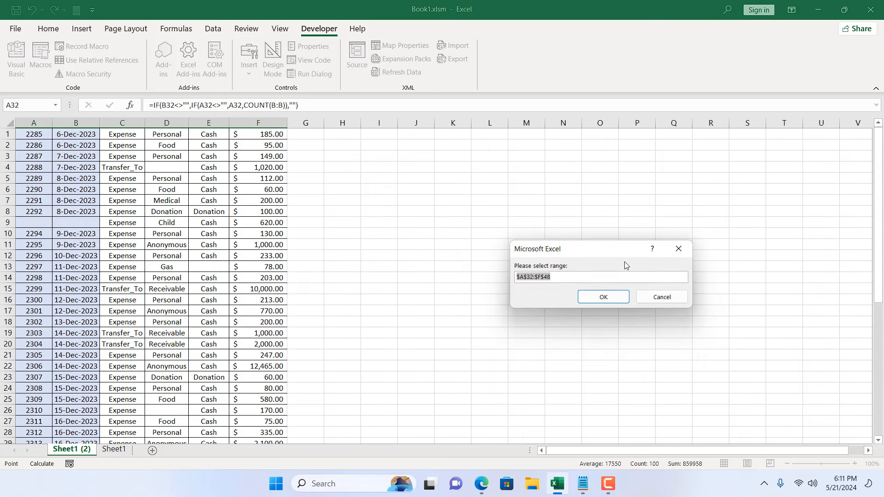
{"action": "left_click_drag", "start_coordinate": [19, 134], "coordinate": [256, 282]}
{"action": "scroll", "coordinate": [256, 282], "scroll_direction": "down", "scroll_amount": 7}
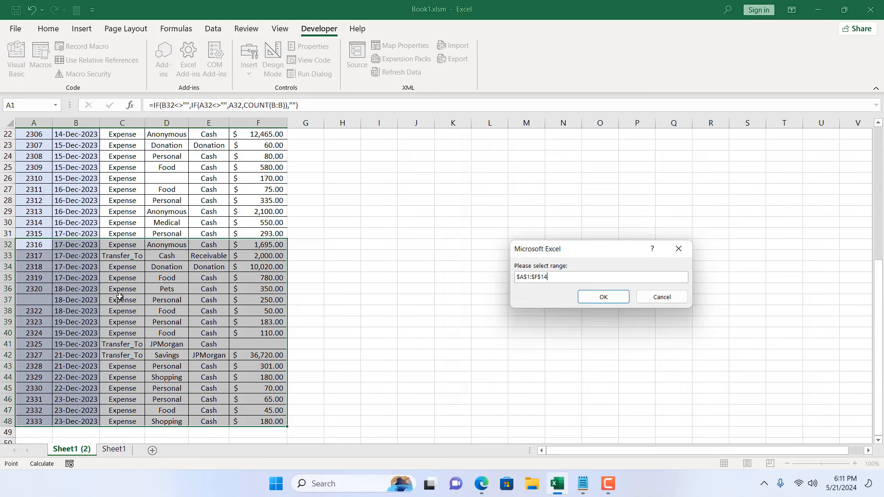
{"action": "left_click_drag", "start_coordinate": [20, 244], "coordinate": [267, 365]}
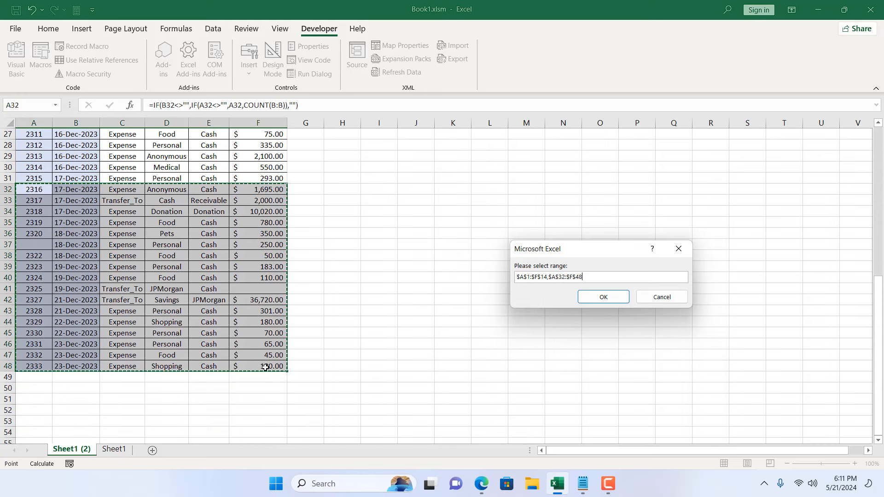
{"action": "scroll", "coordinate": [334, 348], "scroll_direction": "up", "scroll_amount": 8}
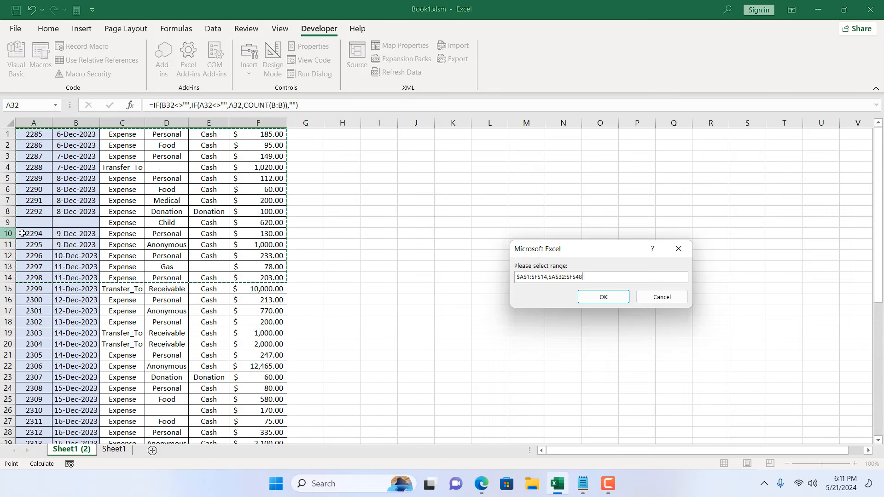
{"action": "scroll", "coordinate": [203, 423], "scroll_direction": "down", "scroll_amount": 4}
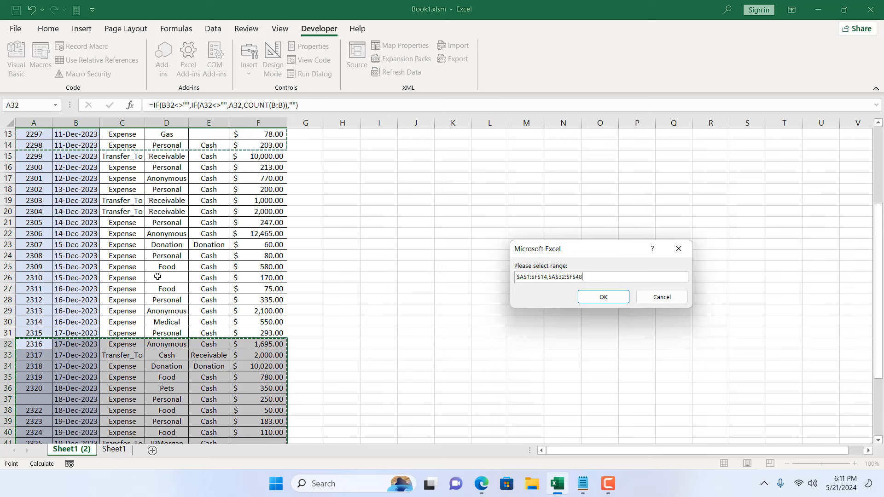
{"action": "left_click", "coordinate": [591, 298]}
Step: Check the whole table for rows that still contain blank cells, including cell D23
{"action": "scroll", "coordinate": [253, 386], "scroll_direction": "down", "scroll_amount": 6}
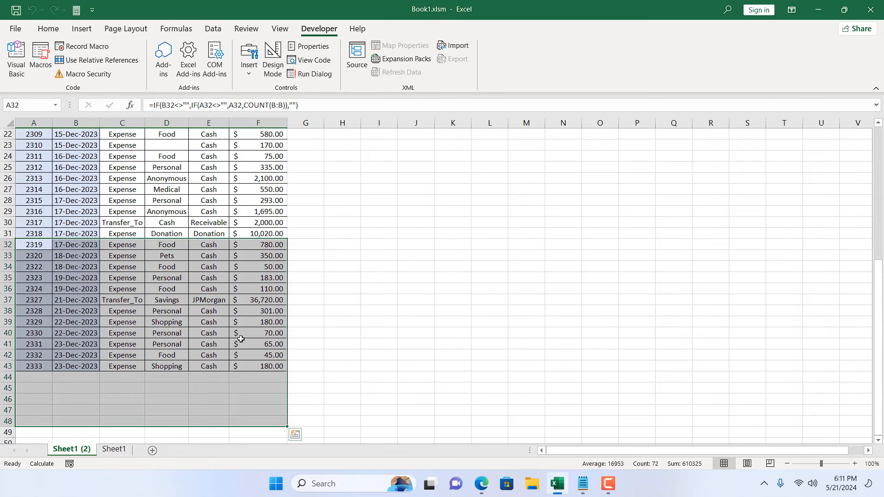
{"action": "scroll", "coordinate": [241, 338], "scroll_direction": "up", "scroll_amount": 7}
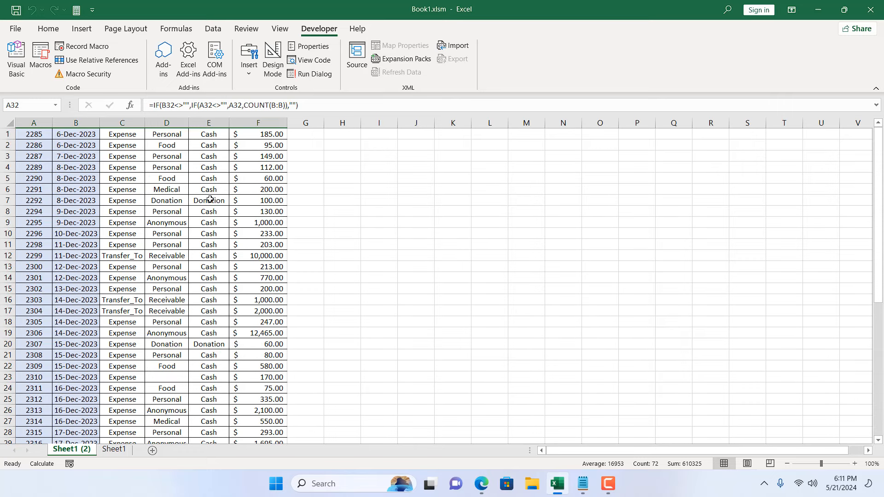
{"action": "scroll", "coordinate": [167, 199], "scroll_direction": "down", "scroll_amount": 3}
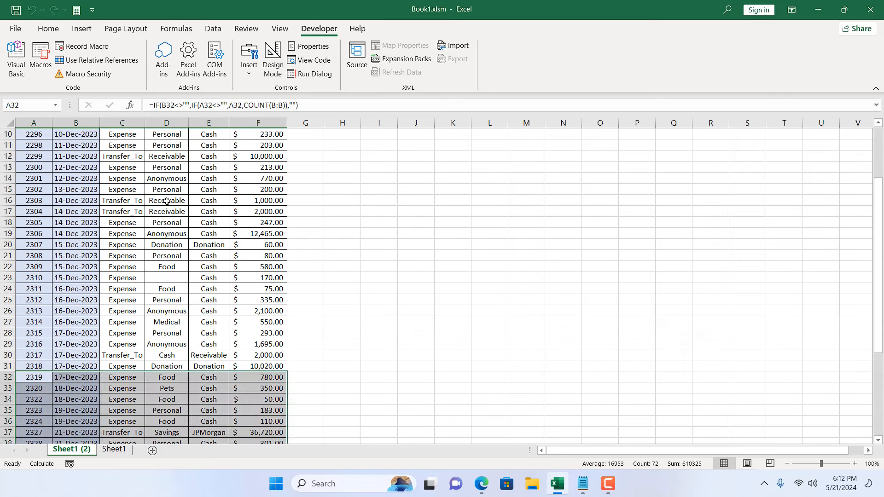
{"action": "left_click", "coordinate": [178, 280]}
{"action": "scroll", "coordinate": [384, 324], "scroll_direction": "down", "scroll_amount": 4}
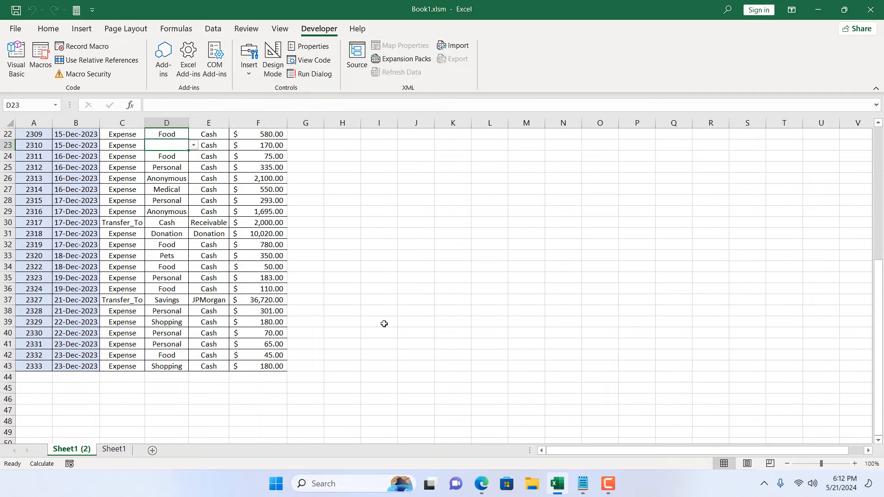
{"action": "scroll", "coordinate": [384, 324], "scroll_direction": "up", "scroll_amount": 4}
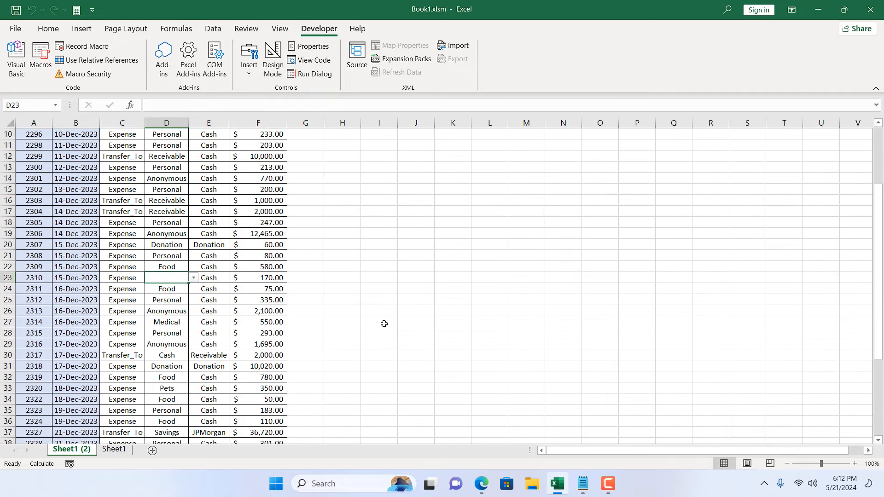
{"action": "scroll", "coordinate": [384, 323], "scroll_direction": "up", "scroll_amount": 3}
{"action": "left_click", "coordinate": [379, 366]}
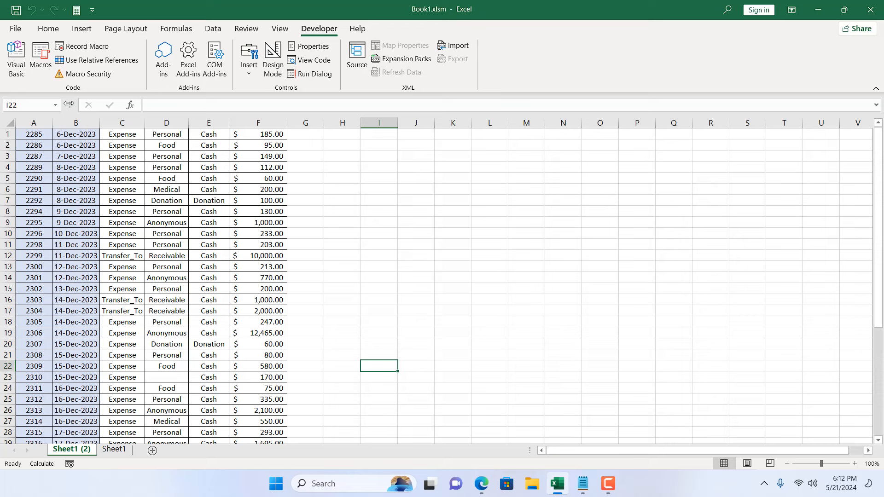
Step: Run the DeleteBasedOnBlank macro on the range A1:F26 to delete the row with the blank cell in column D
{"action": "left_click", "coordinate": [40, 57]}
{"action": "key", "text": "Return"}
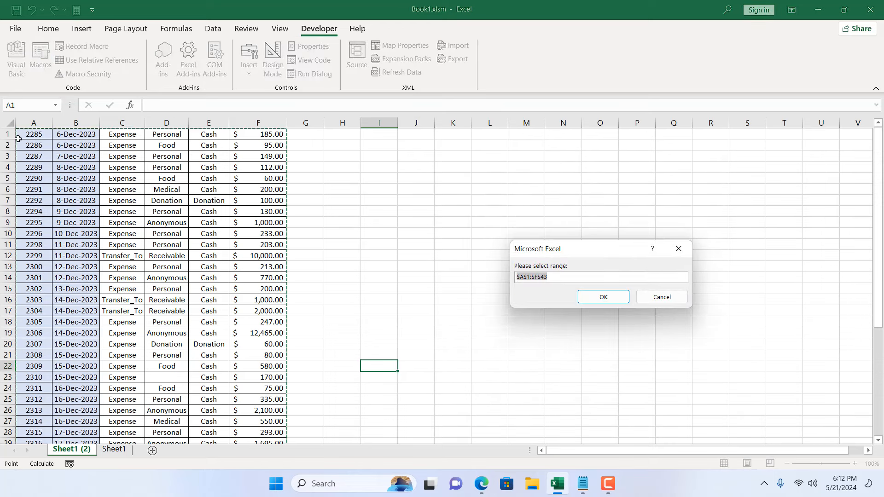
{"action": "left_click_drag", "start_coordinate": [18, 134], "coordinate": [262, 411]}
{"action": "left_click", "coordinate": [603, 298]}
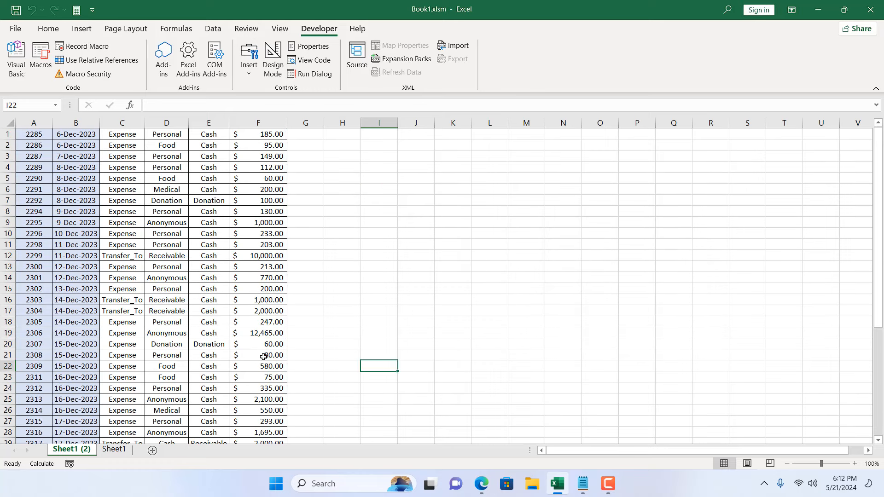